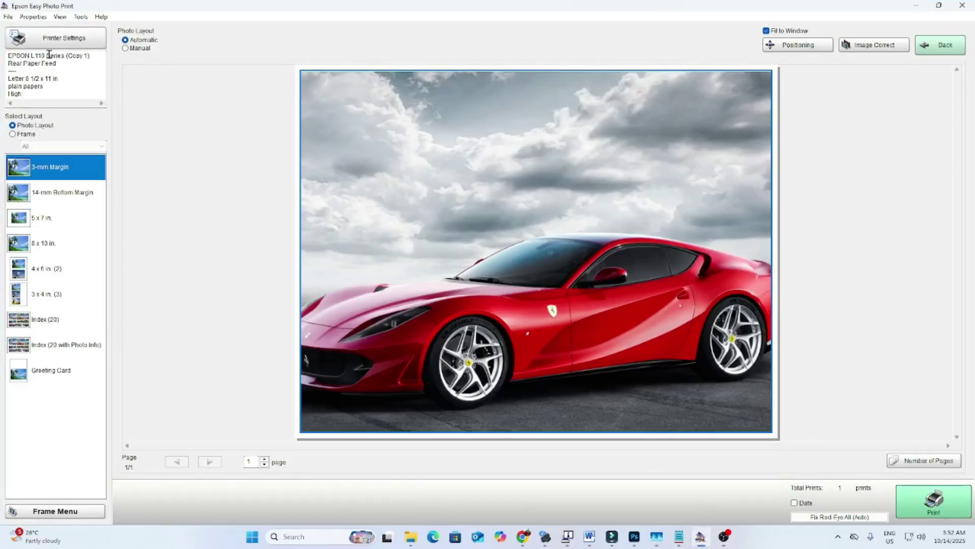
# - Select EPSON L3210 Series in Printer Settings, producing the EasyPrintModule and communication errors
pyautogui.click(50, 43)
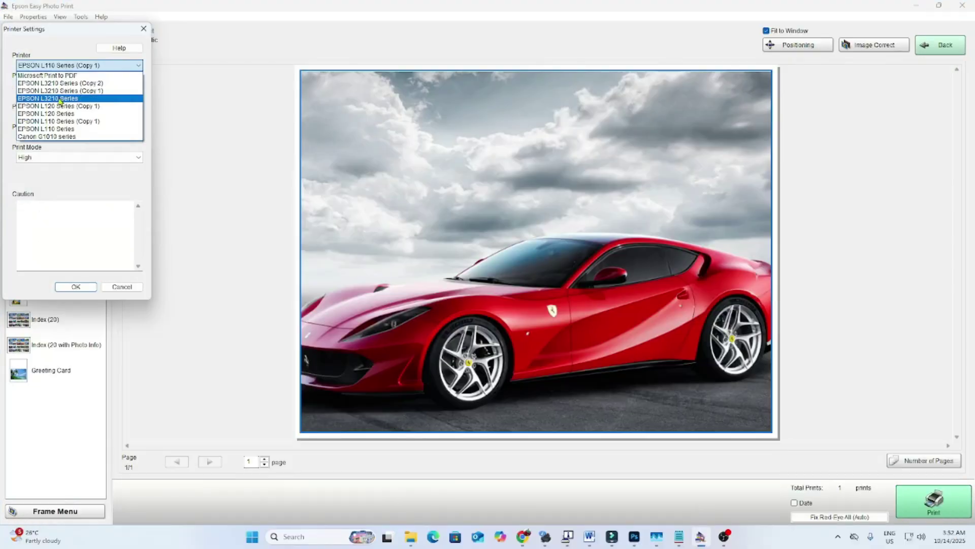
pyautogui.click(59, 97)
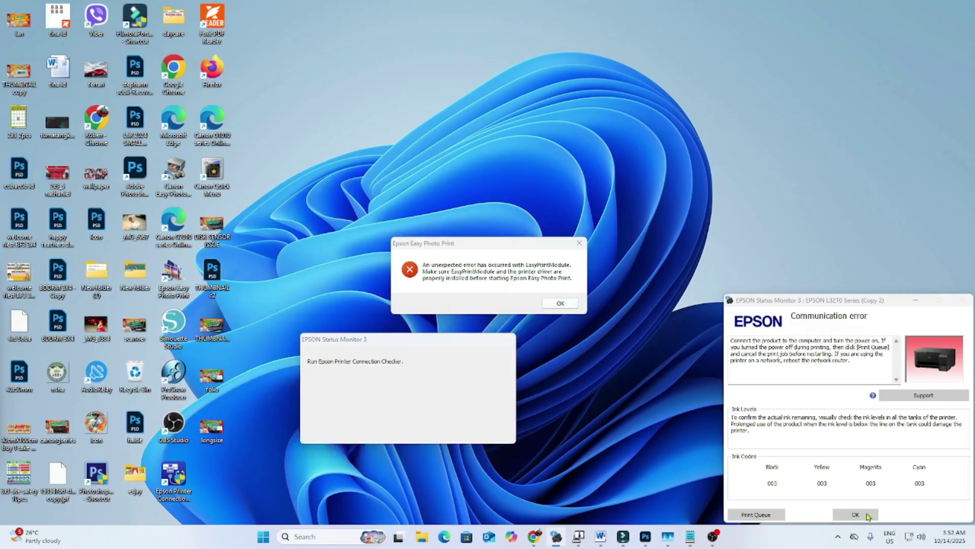
# - Dismiss the EasyPrintModule error message with OK
pyautogui.click(559, 303)
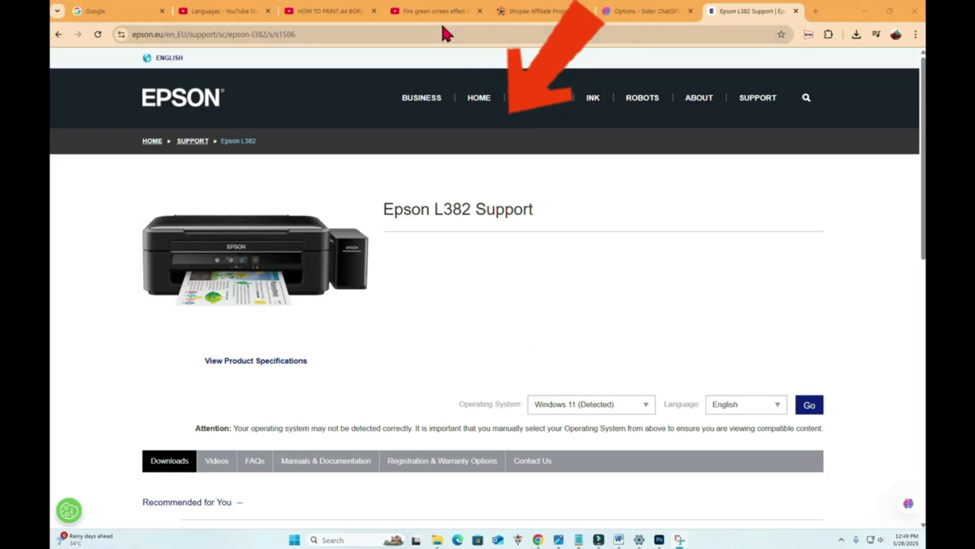
pyautogui.scroll(-1, 419, 168)
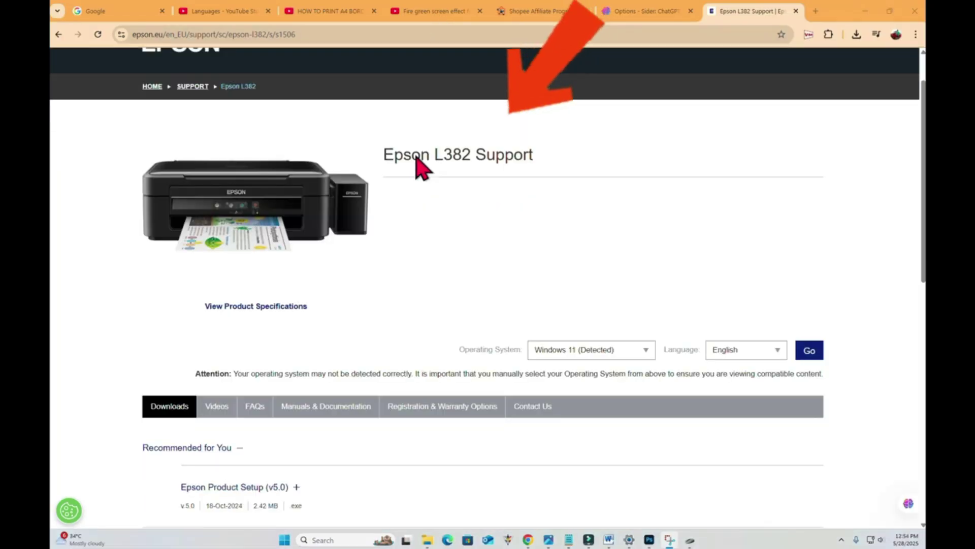
pyautogui.scroll(-2, 421, 168)
pyautogui.scroll(-2, 416, 156)
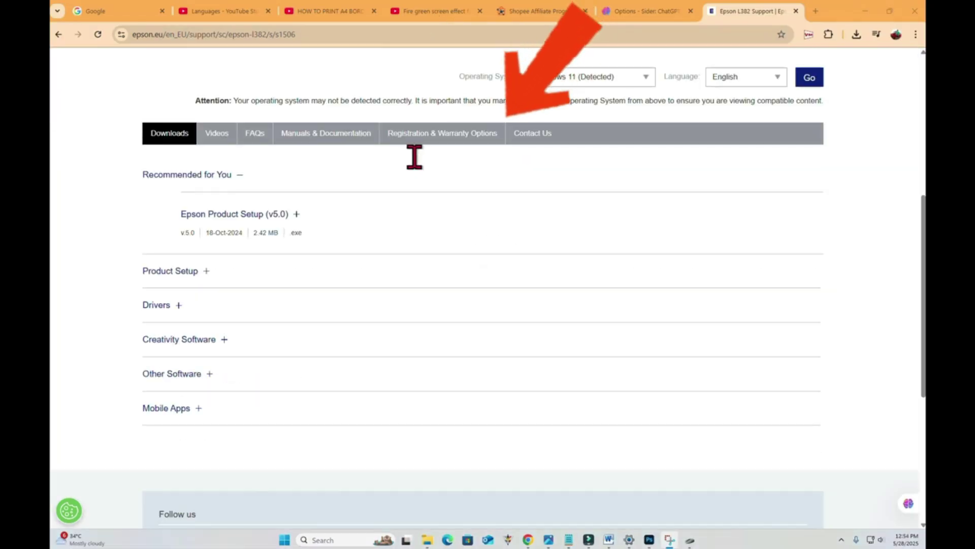
pyautogui.scroll(-1, 415, 164)
# - Download the L382 Driver (v2.50) from the Drivers list on the support page
pyautogui.click(157, 254)
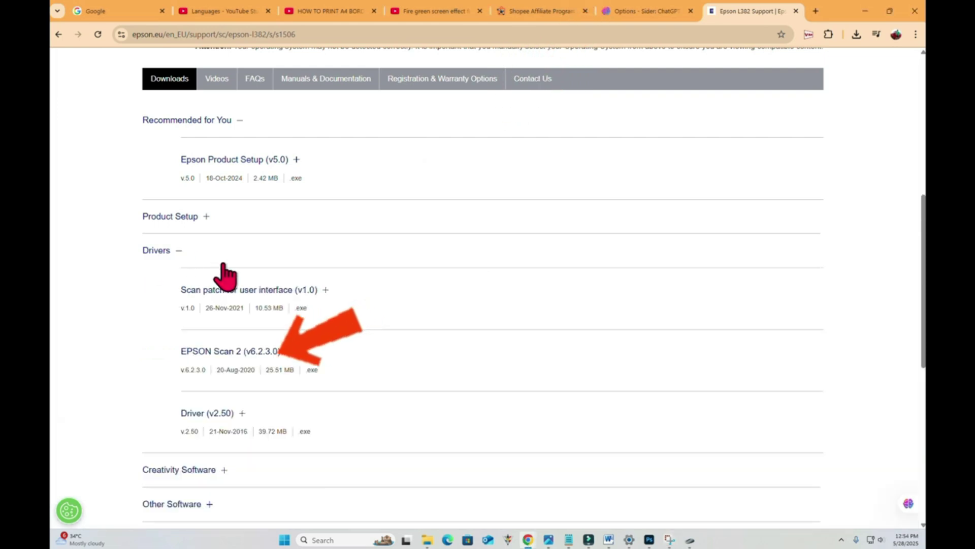
pyautogui.scroll(-1, 226, 279)
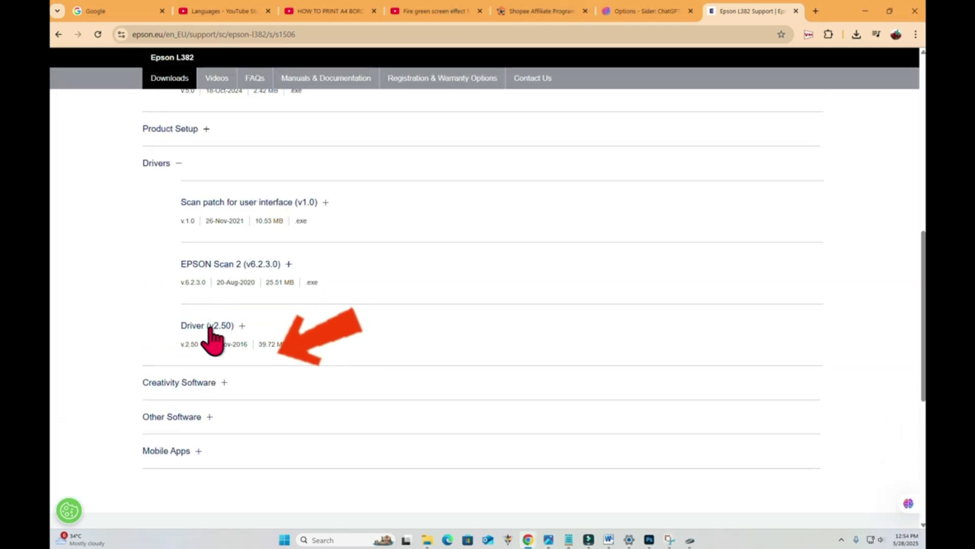
pyautogui.click(214, 329)
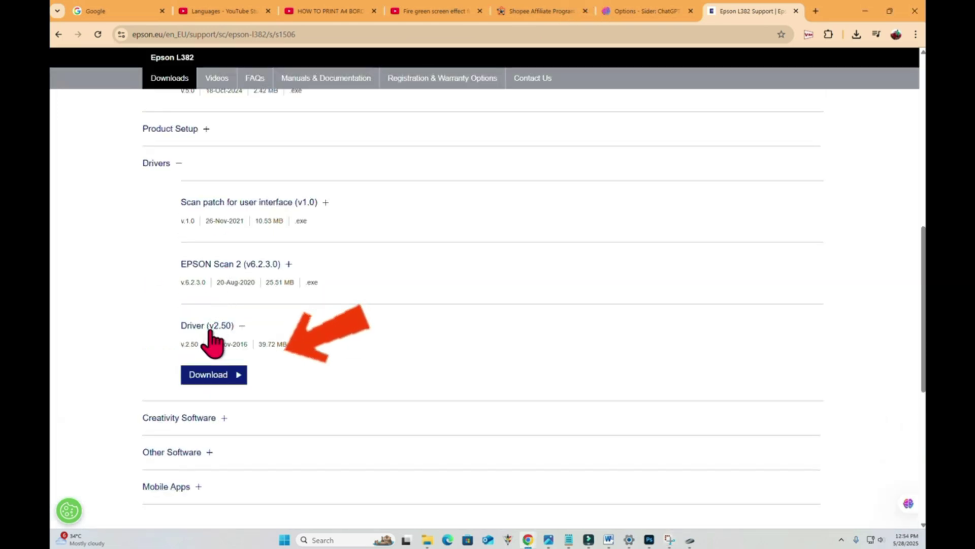
pyautogui.click(206, 375)
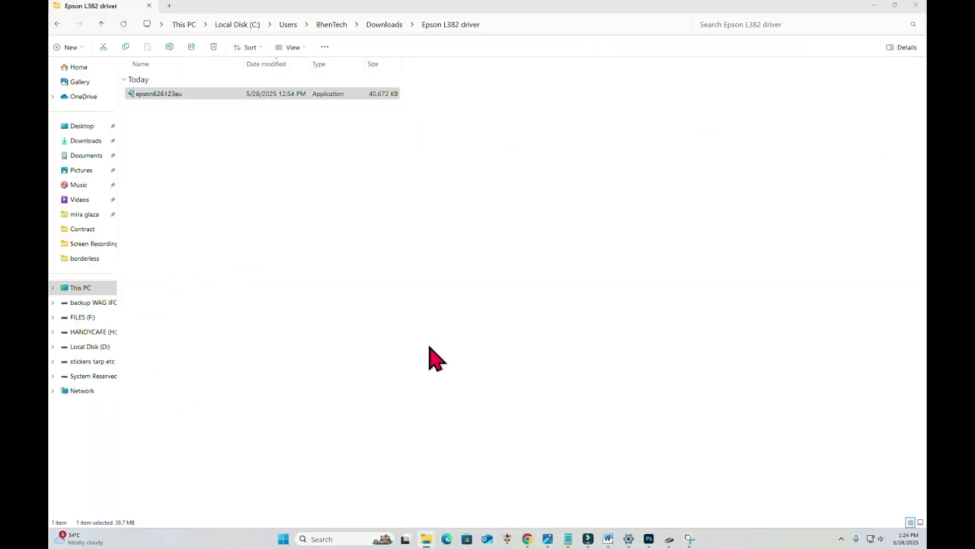
# - Run the L382 installer as default printer, with English language and the licence accepted
pyautogui.click(558, 264)
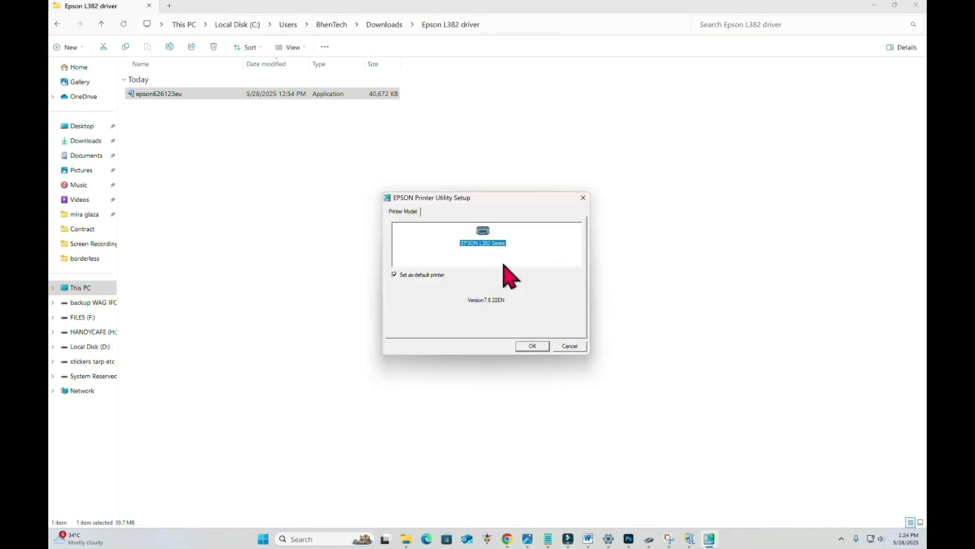
pyautogui.click(531, 345)
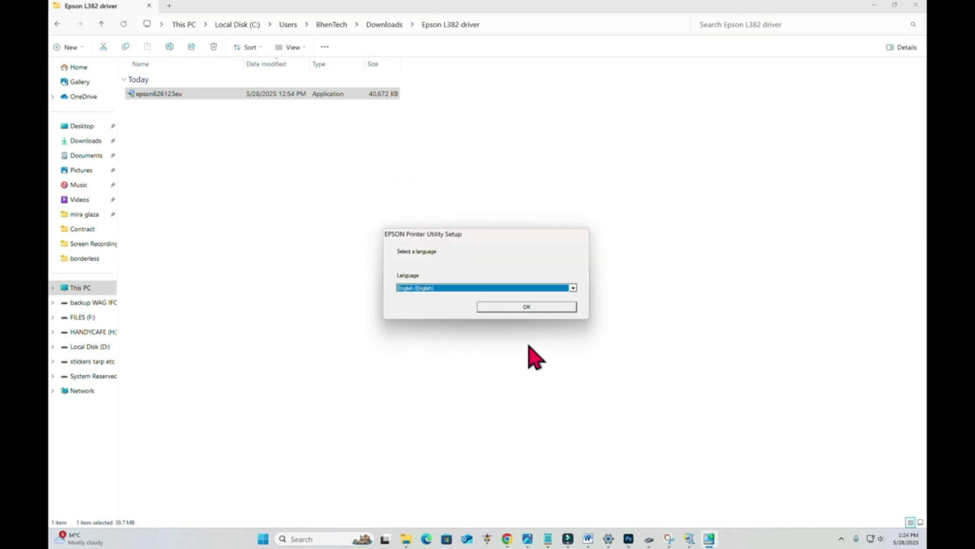
pyautogui.click(503, 308)
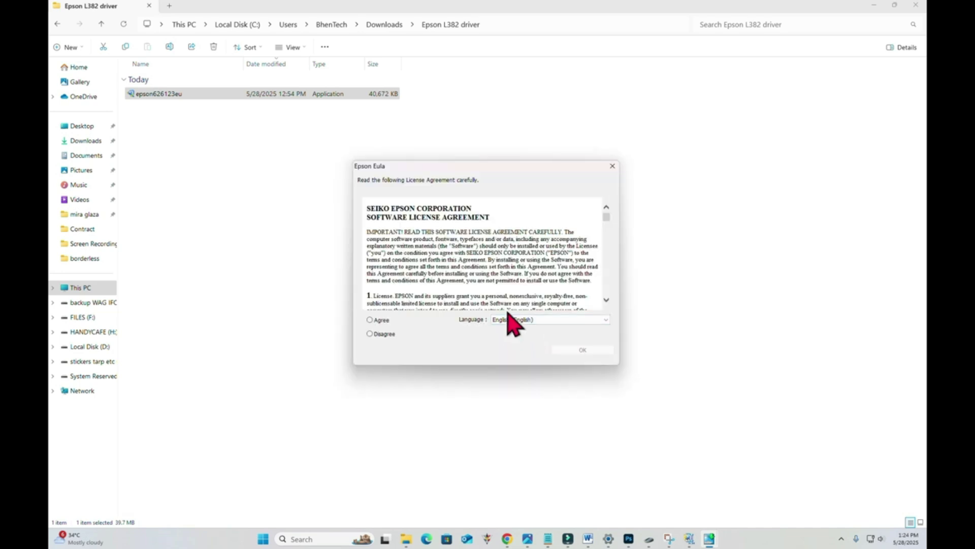
pyautogui.click(582, 350)
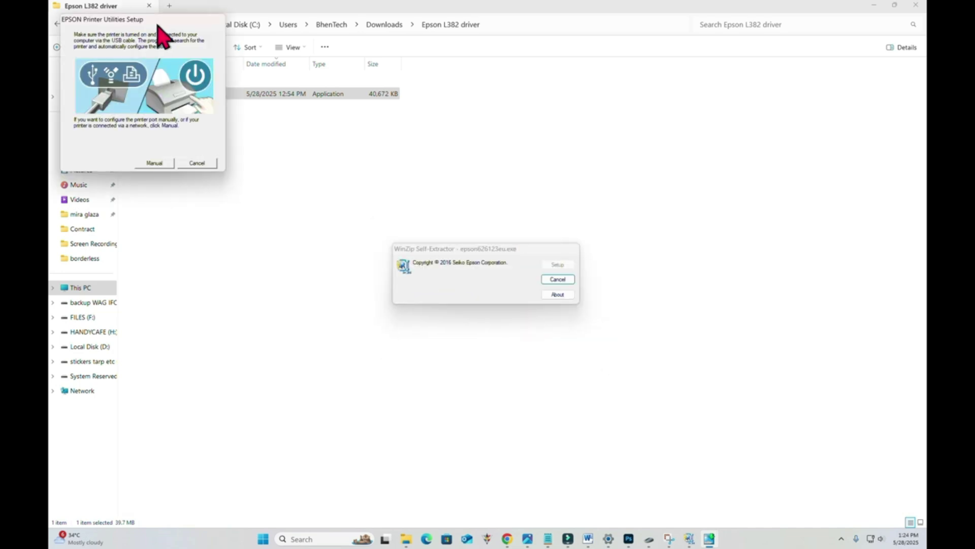
# - Assign the L382 driver to port USB003 (EPSONL3210 Series) and confirm
pyautogui.moveTo(156, 24); pyautogui.dragTo(482, 95)
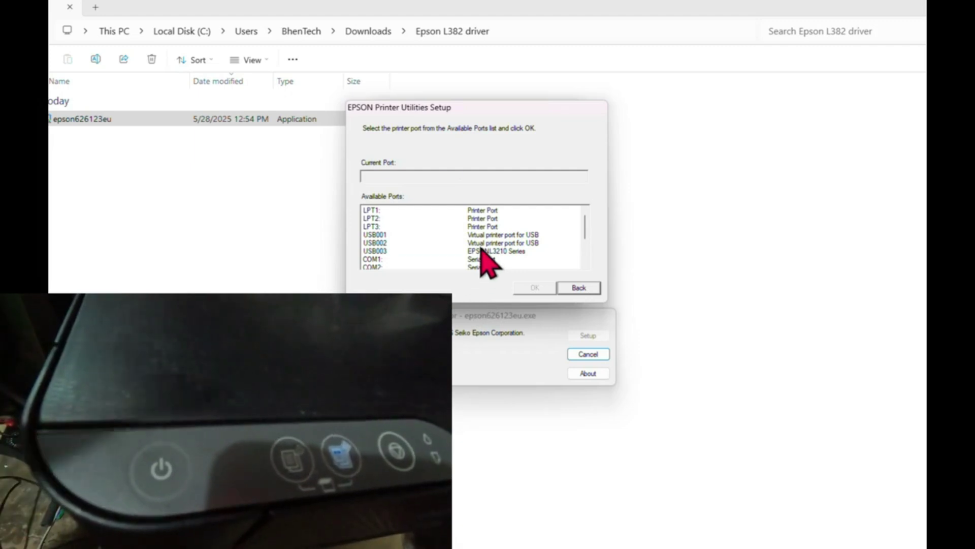
pyautogui.click(480, 243)
pyautogui.click(481, 252)
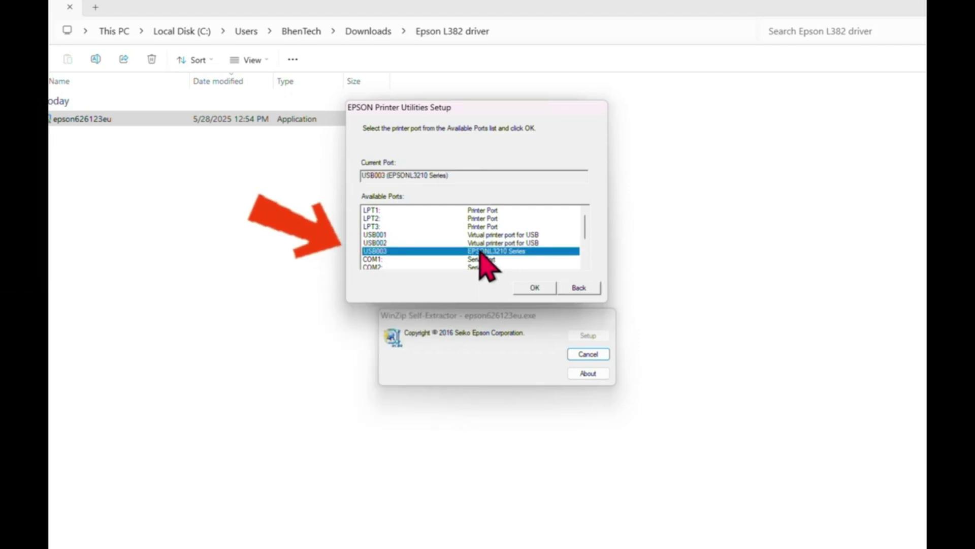
pyautogui.click(533, 287)
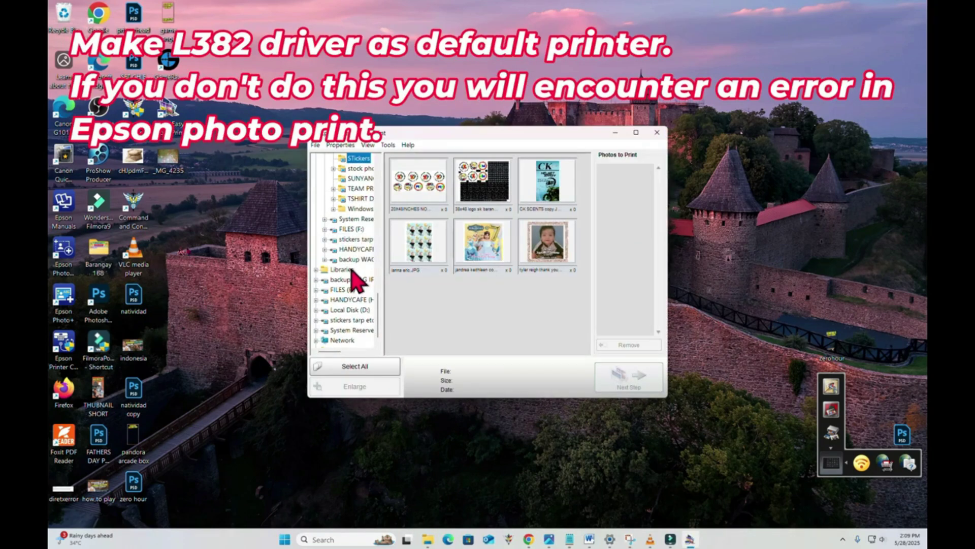
pyautogui.scroll(5, 356, 263)
pyautogui.moveTo(381, 271); pyautogui.dragTo(377, 177)
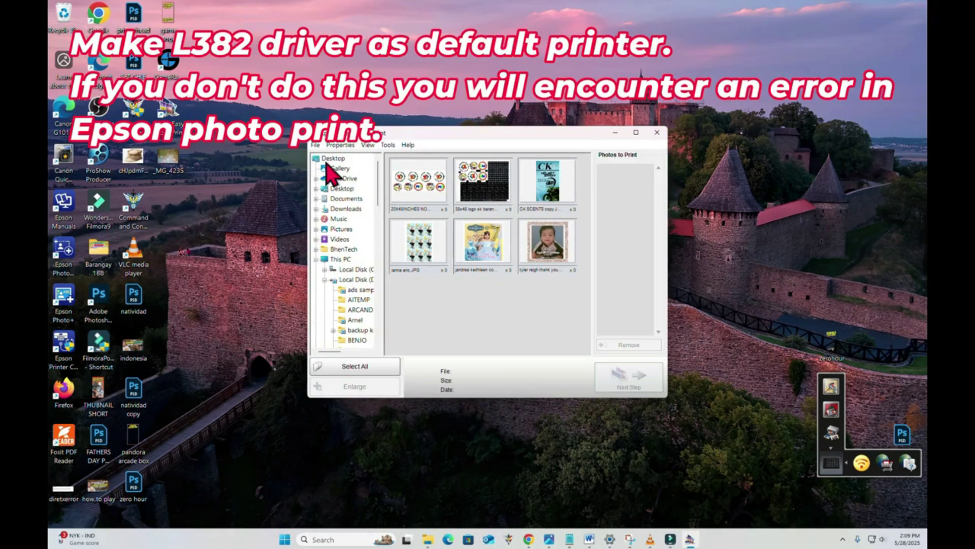
# - Add the Desktop photo _MG_4235 to the print list and continue to layout
pyautogui.click(332, 158)
pyautogui.click(432, 190)
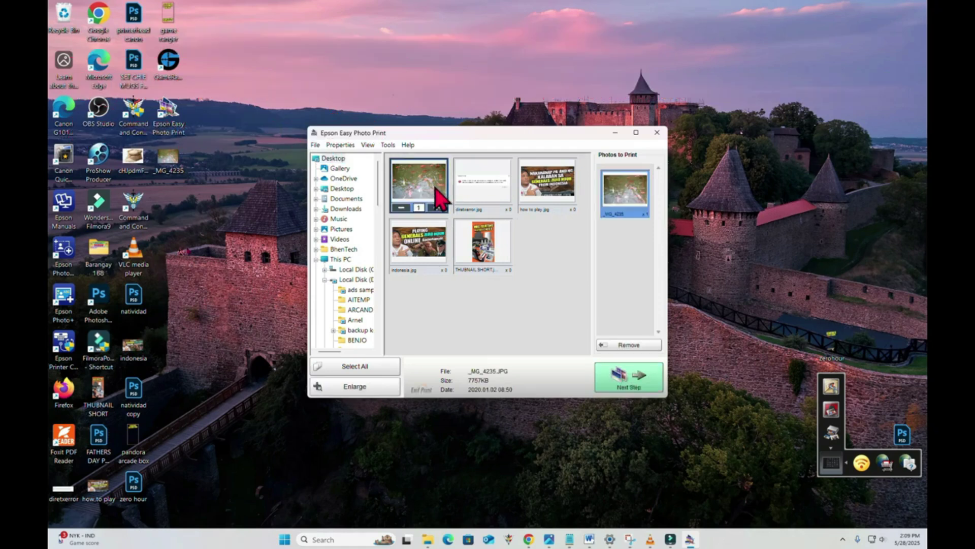
pyautogui.click(629, 383)
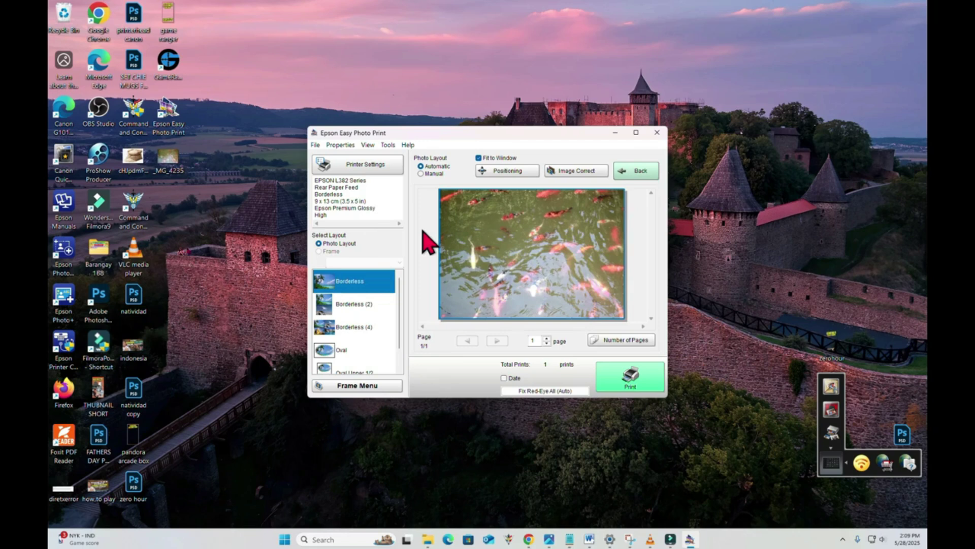
# - Change the paper size to A4 210 x 297 mm and confirm
pyautogui.click(372, 164)
pyautogui.click(379, 237)
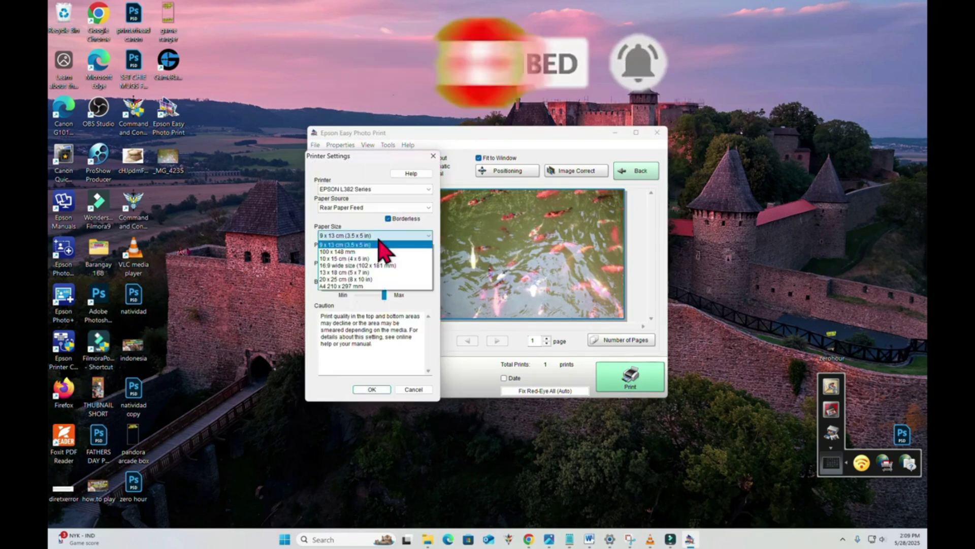
pyautogui.click(344, 286)
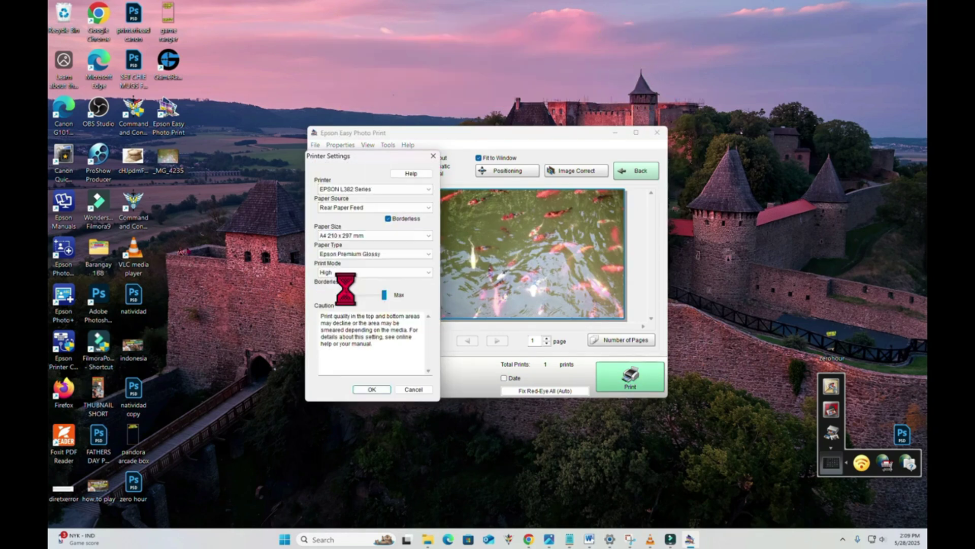
pyautogui.click(373, 389)
pyautogui.click(521, 303)
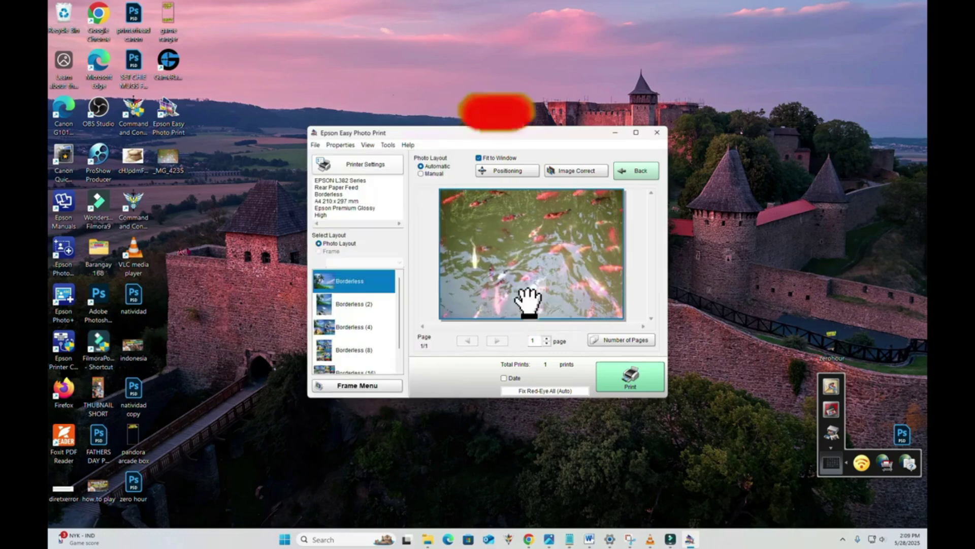